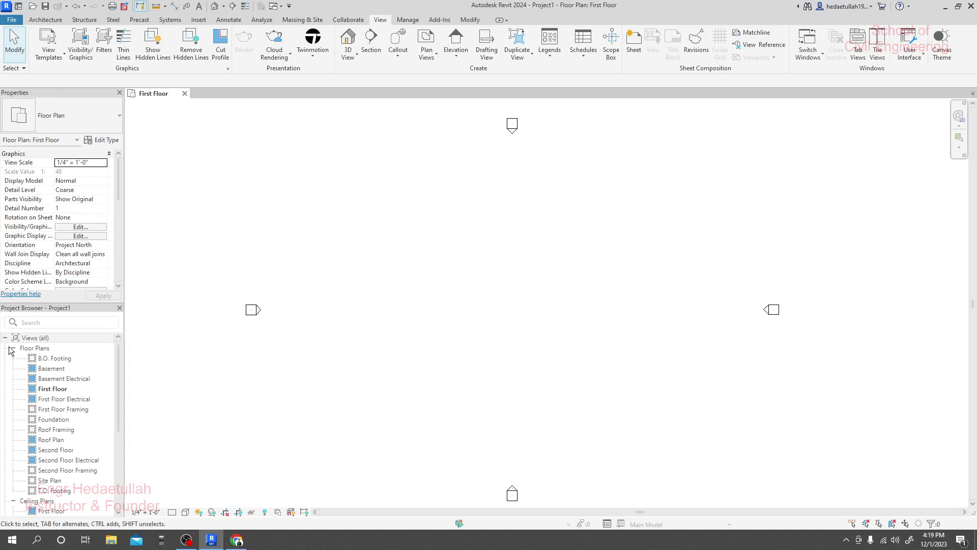
- Look through the Project Browser's view list, and close both the Properties palette and the Project Browser
scroll(56, 357, "down", 5)
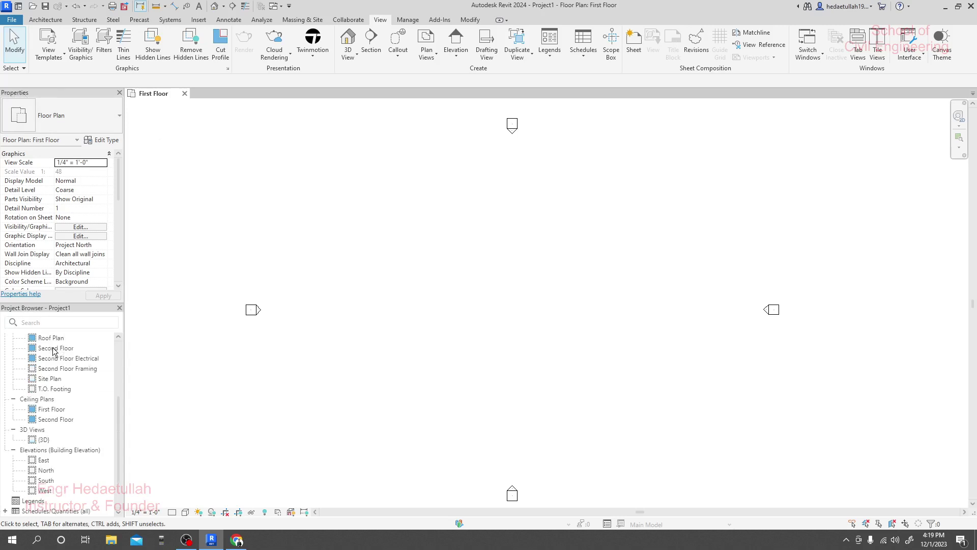
scroll(86, 390, "up", 5)
scroll(94, 208, "up", 3)
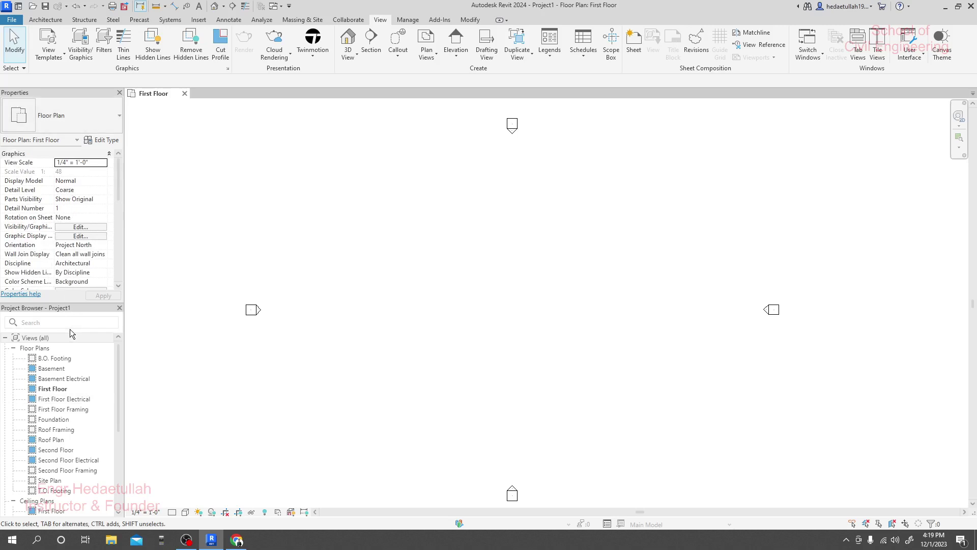
left_click(119, 93)
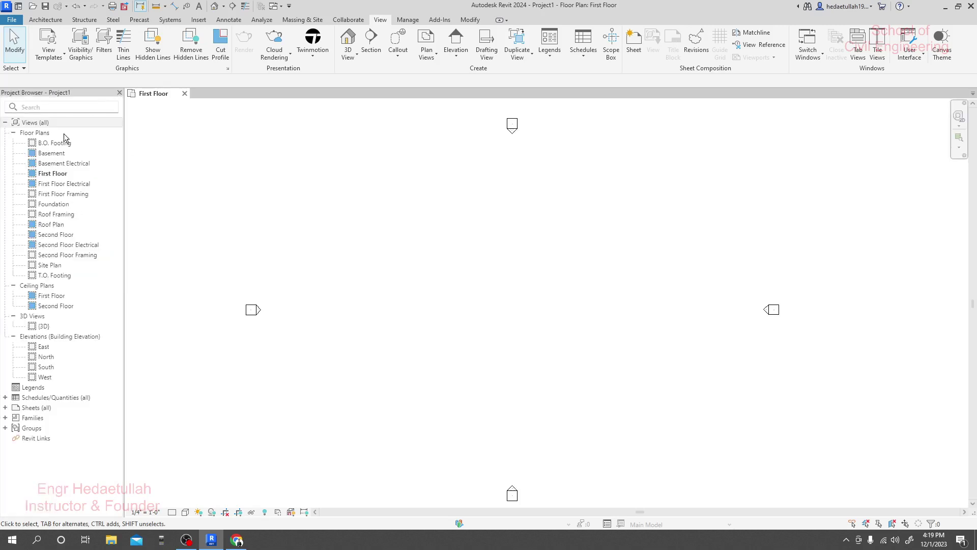
left_click(119, 94)
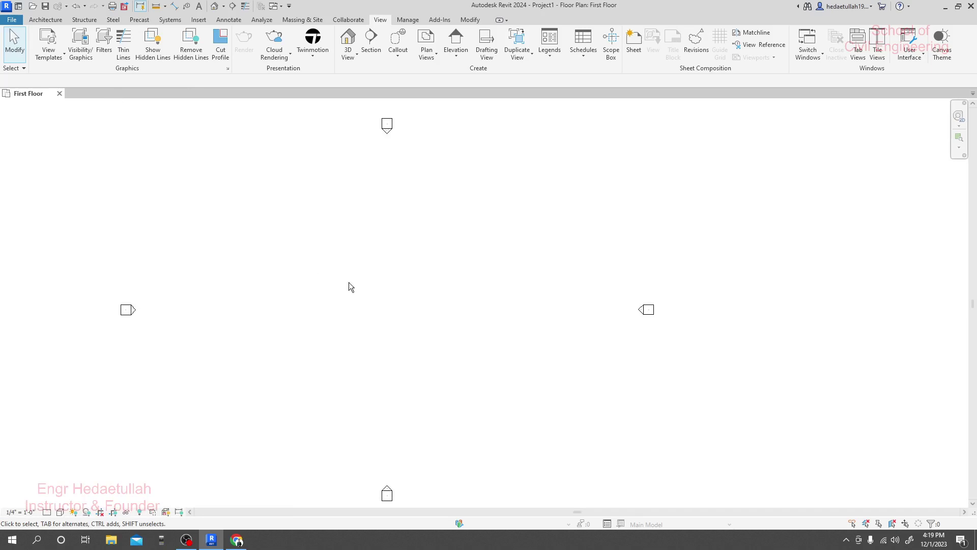
- Redisplay the Properties palette and the Project Browser through the user interface display options
middle_click_drag(349, 284, 437, 285)
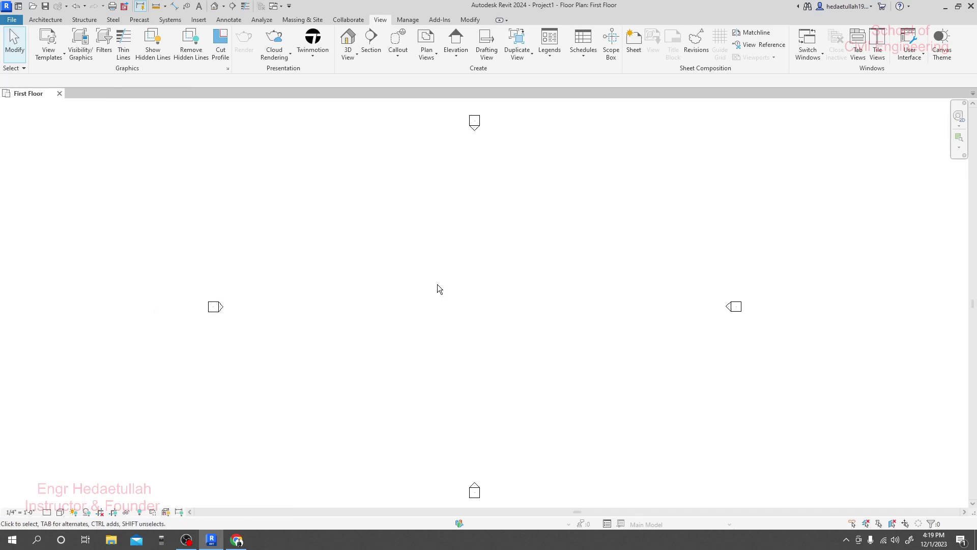
left_click(45, 19)
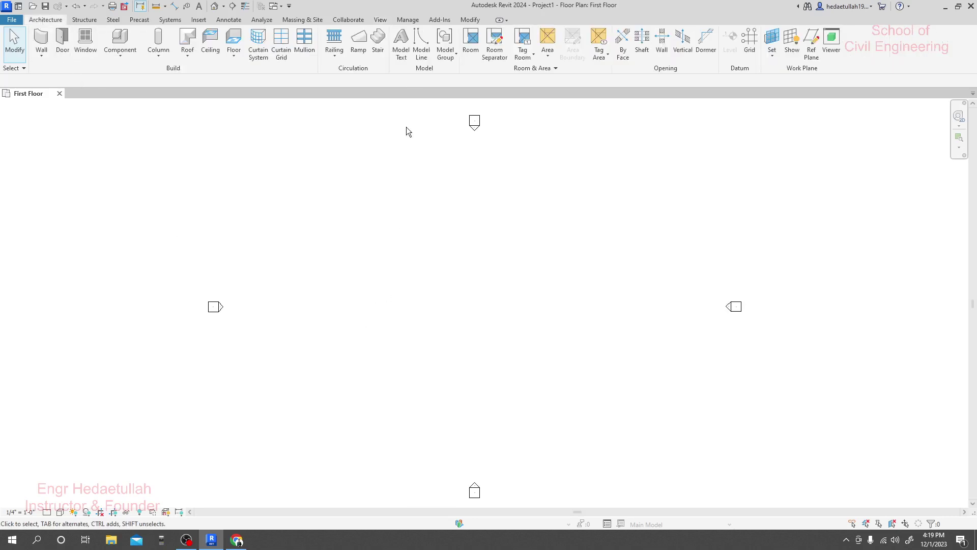
left_click(381, 20)
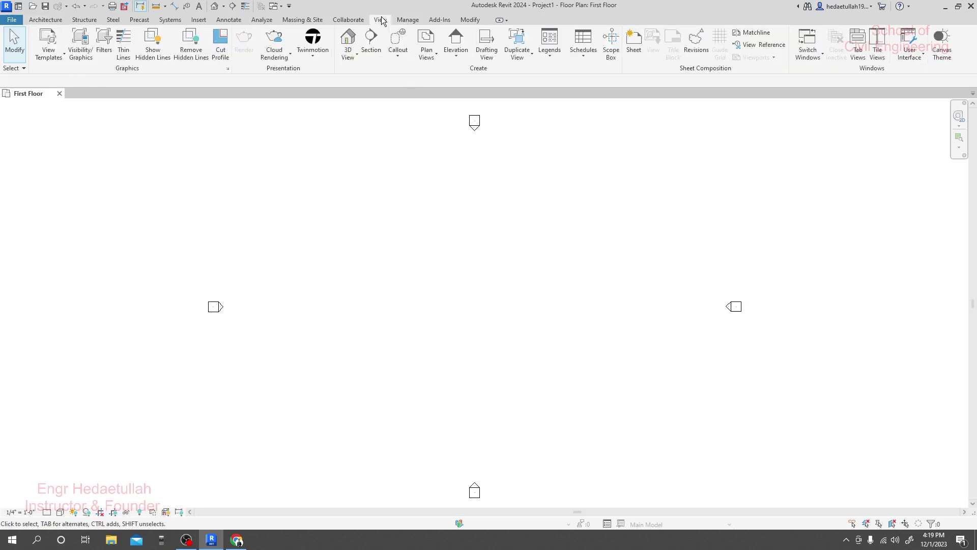
left_click(921, 57)
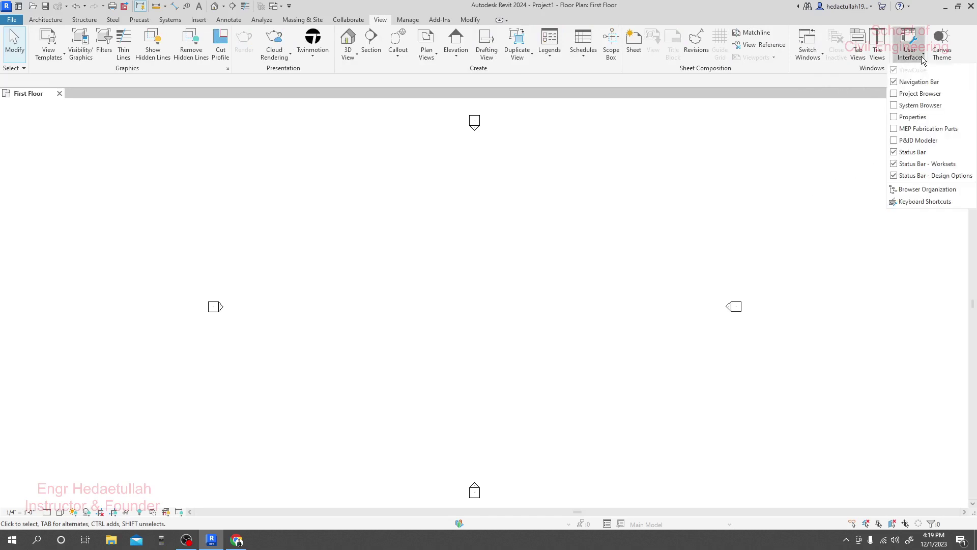
left_click(895, 118)
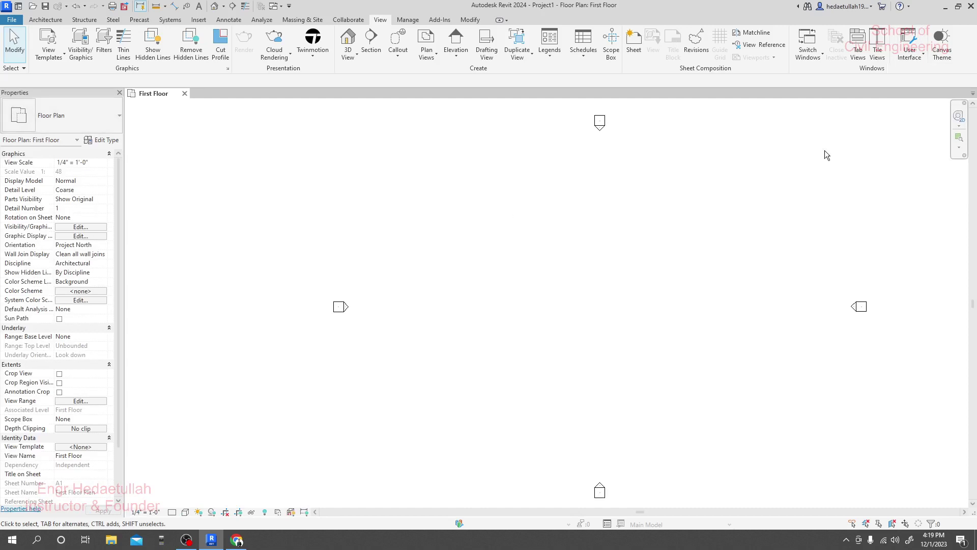
left_click(921, 60)
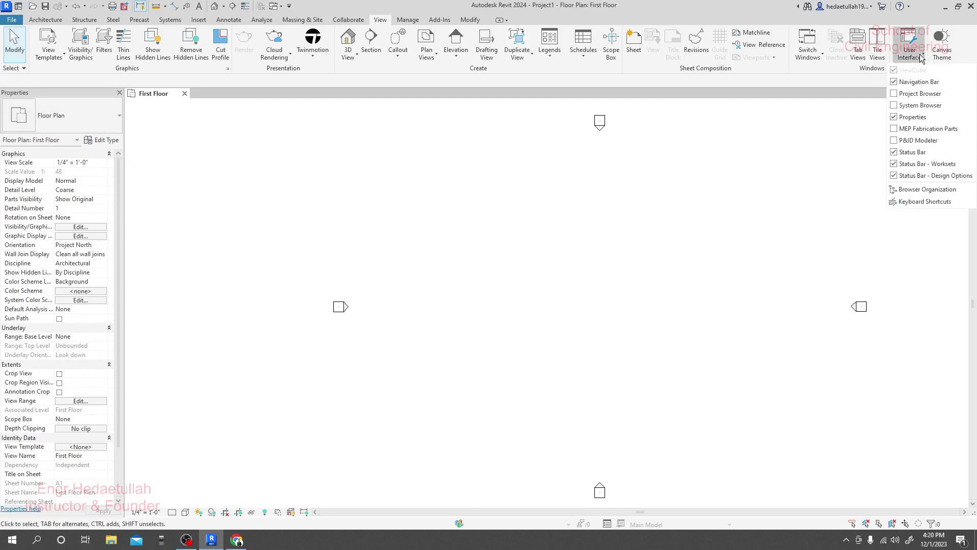
left_click(917, 94)
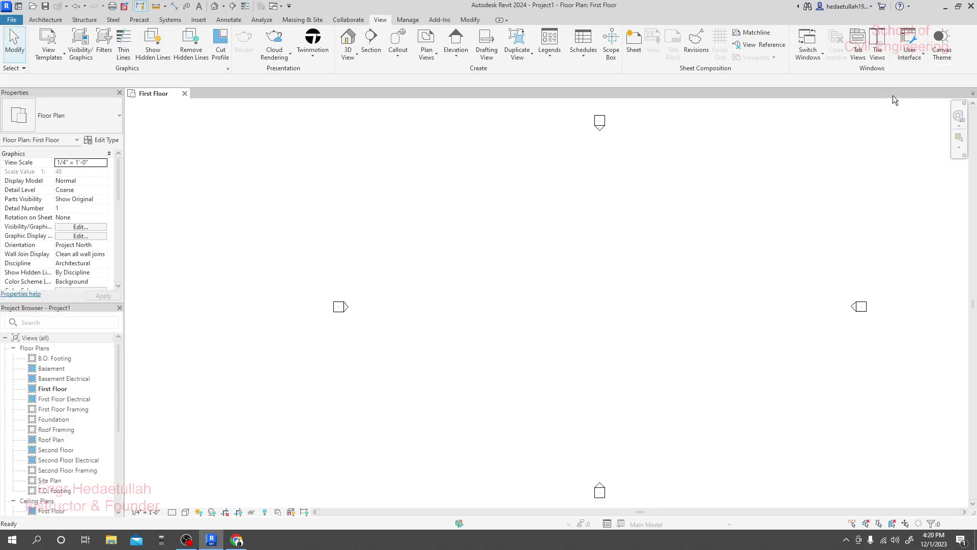
scroll(82, 420, "down", 5)
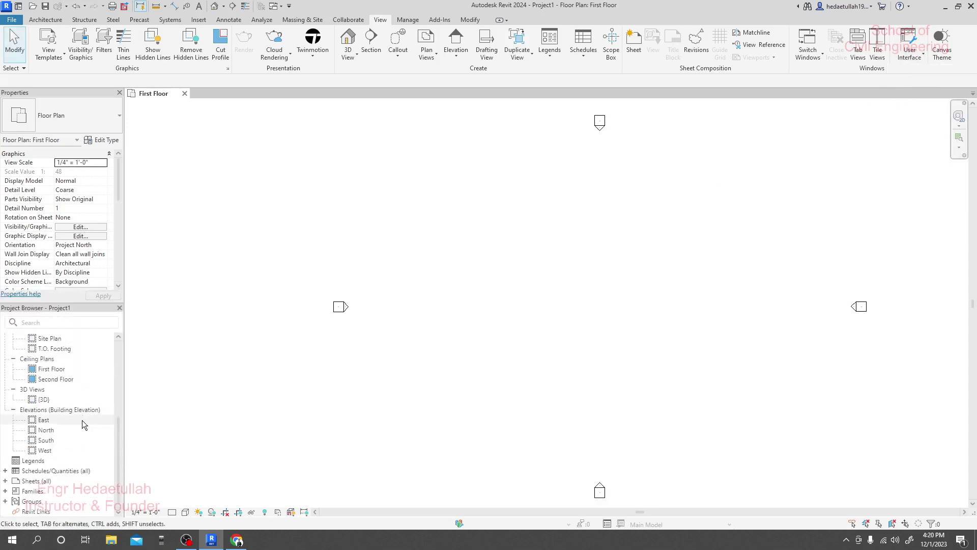
scroll(83, 423, "up", 5)
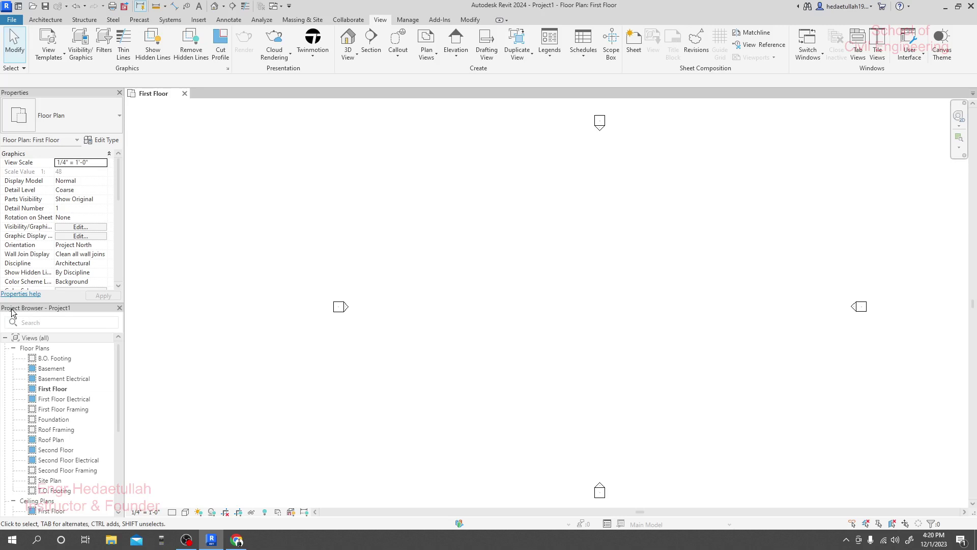
- Undock the Project Browser to float over the drawing area, and dock it along the right edge of the window
left_click_drag(14, 312, 810, 164)
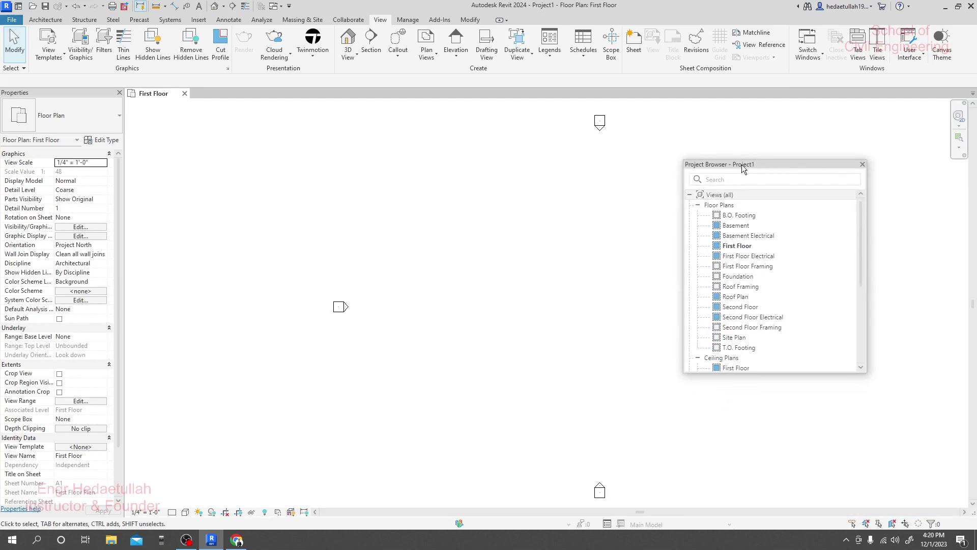
left_click_drag(743, 169, 718, 172)
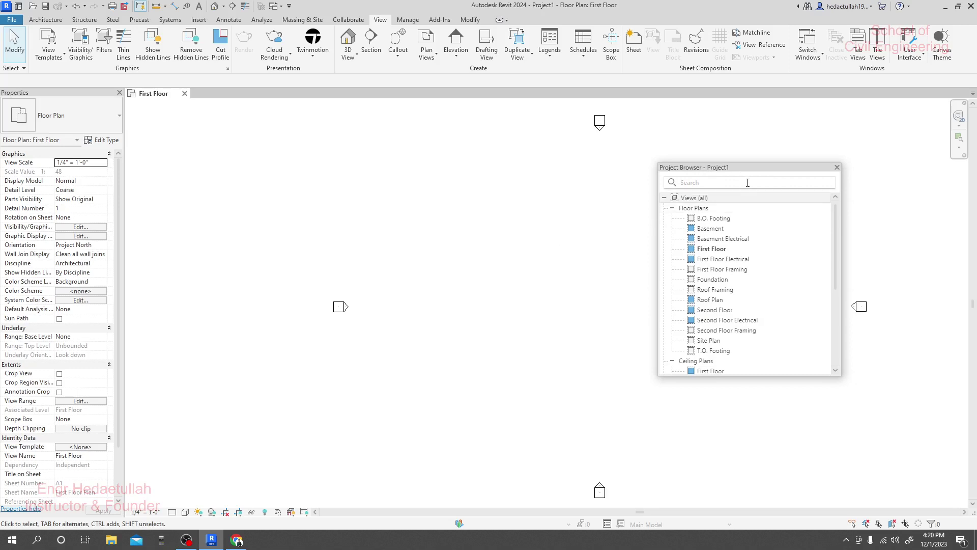
left_click_drag(721, 168, 976, 196)
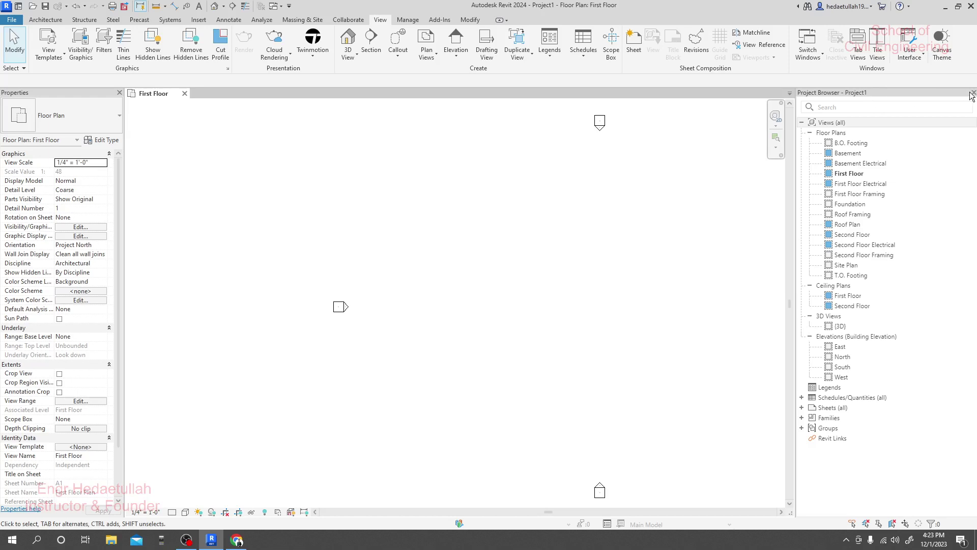
- Dock the Project Browser beside the Properties palette, and move it to span the full width beneath the palette and drawing area
left_click_drag(938, 93, 120, 171)
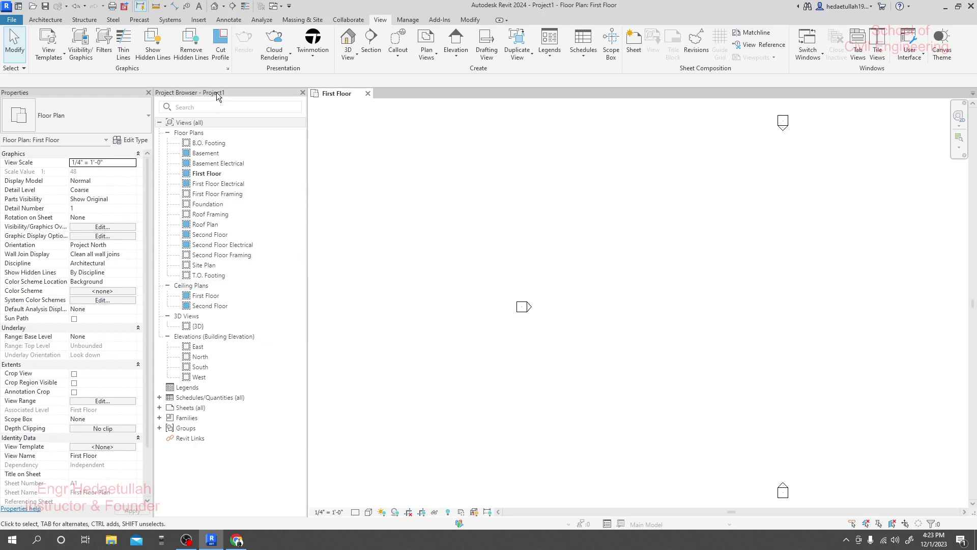
left_click_drag(213, 89, 98, 515)
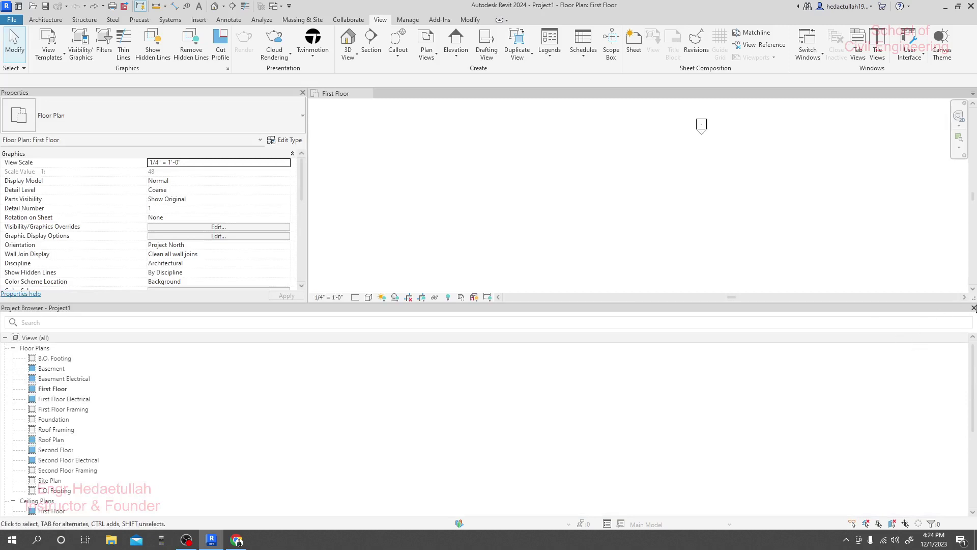
- Close the full-width Project Browser and turn its display back on
left_click(974, 308)
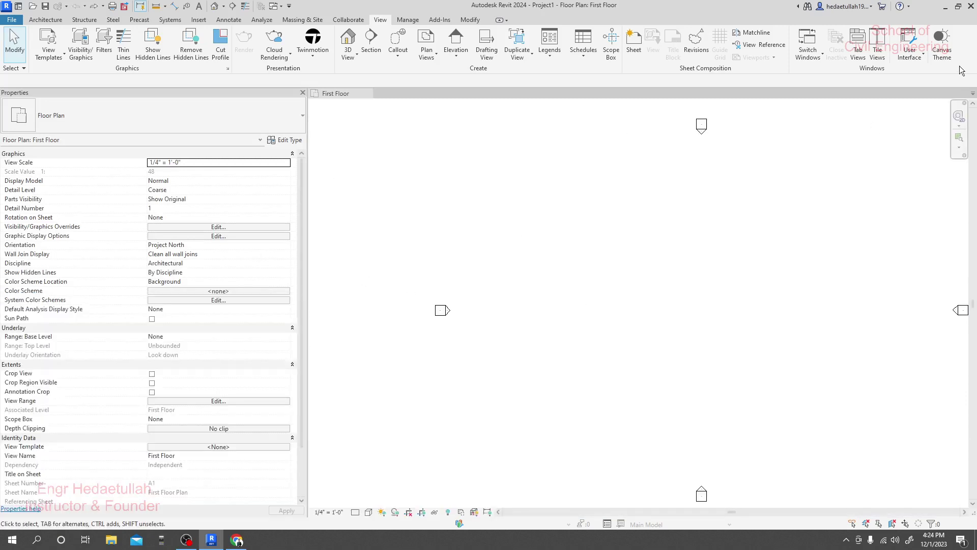
left_click(910, 49)
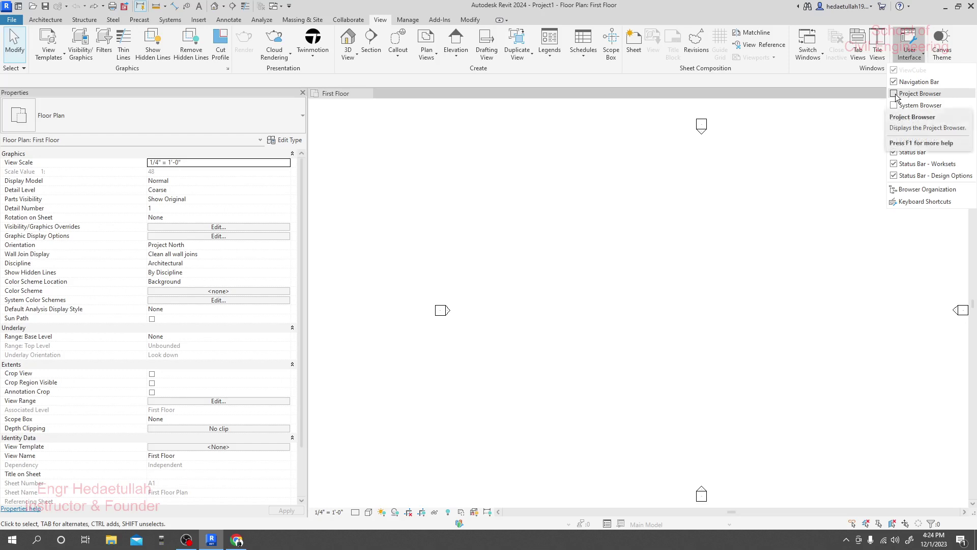
left_click(896, 94)
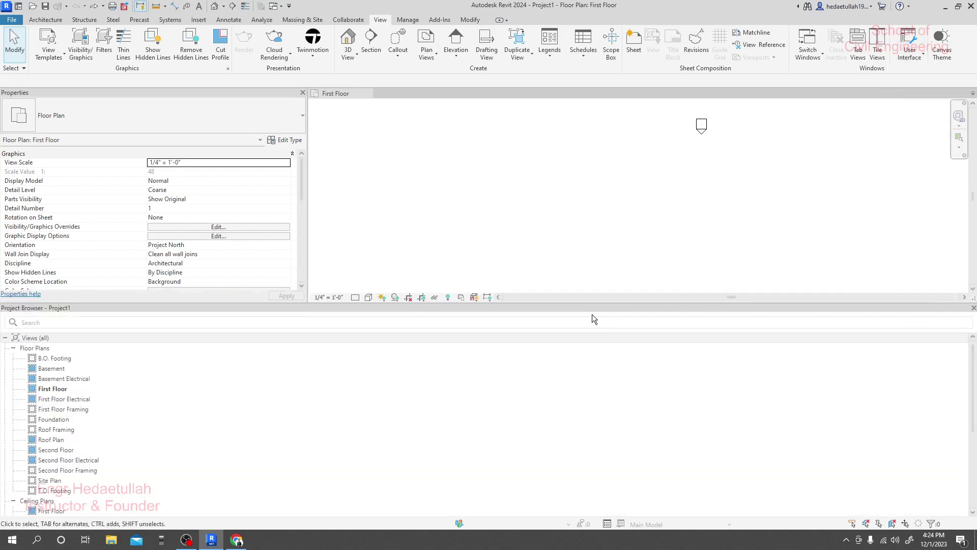
- Dock the Project Browser directly beneath the Properties palette and narrow both palettes to enlarge the drawing area
left_click_drag(45, 308, 326, 516)
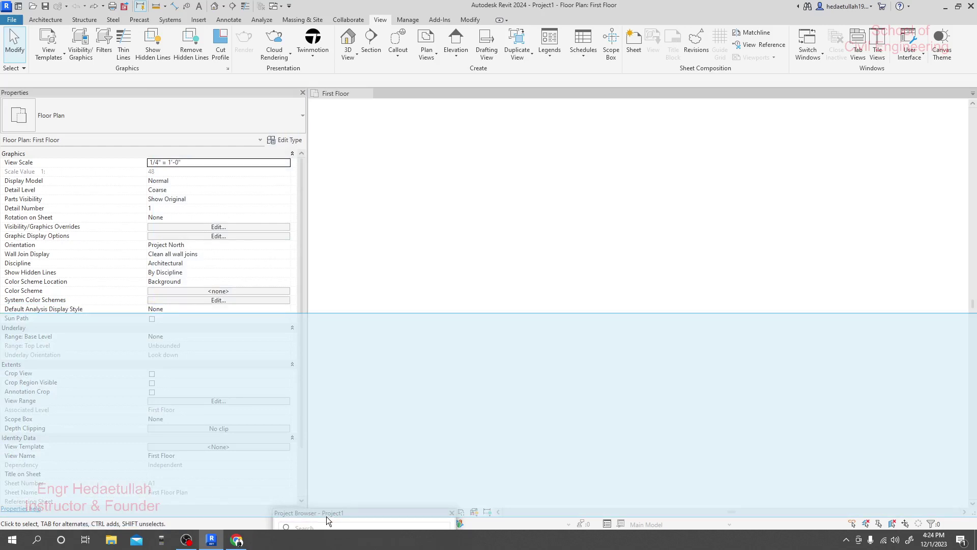
left_click_drag(326, 516, 42, 511)
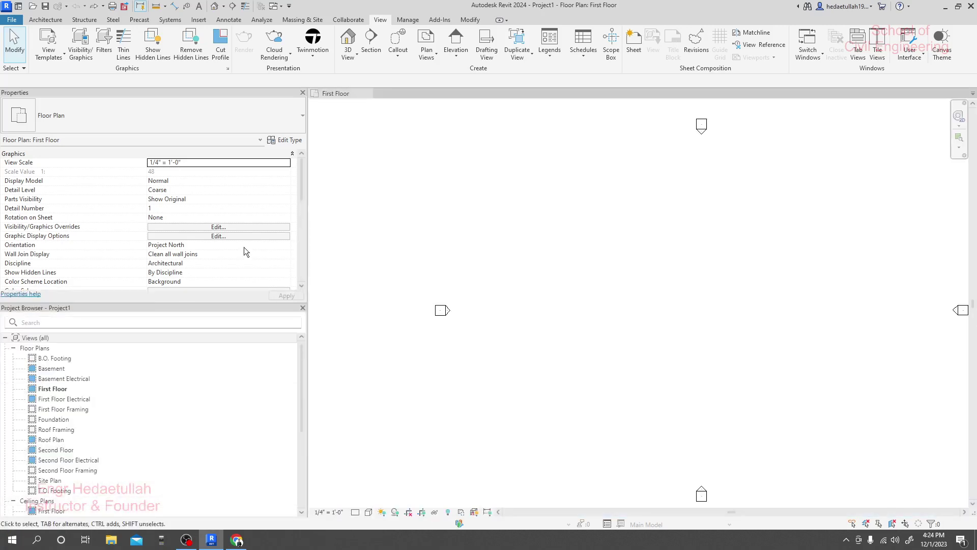
left_click_drag(308, 225, 125, 233)
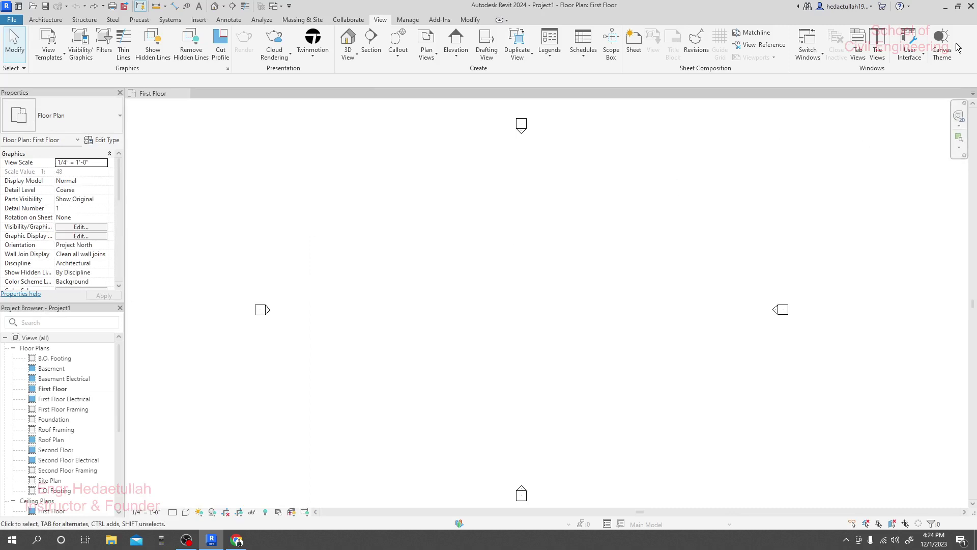
- Display the System Browser and close it again
left_click(922, 55)
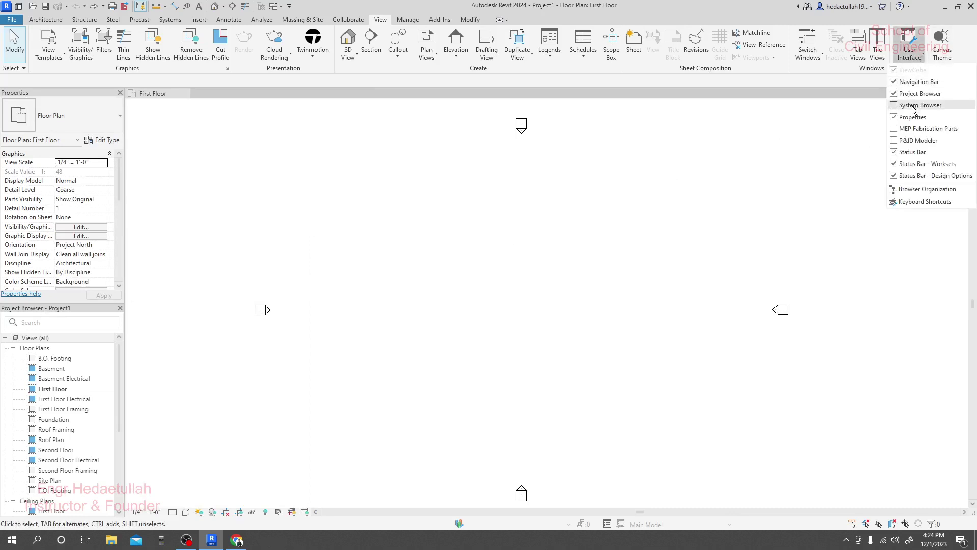
left_click(896, 106)
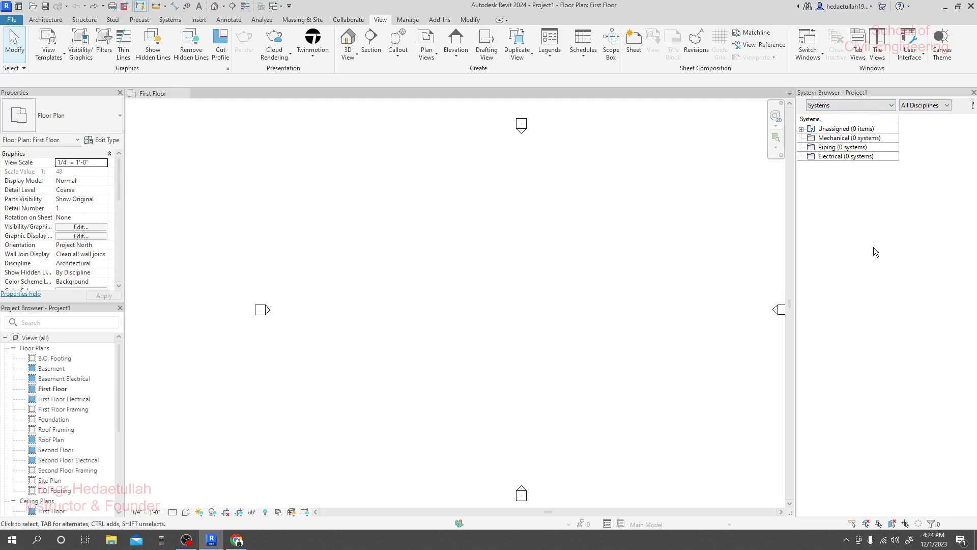
left_click(974, 92)
- Toggle the Status Bar off and back on twice in the user interface display options
left_click(909, 56)
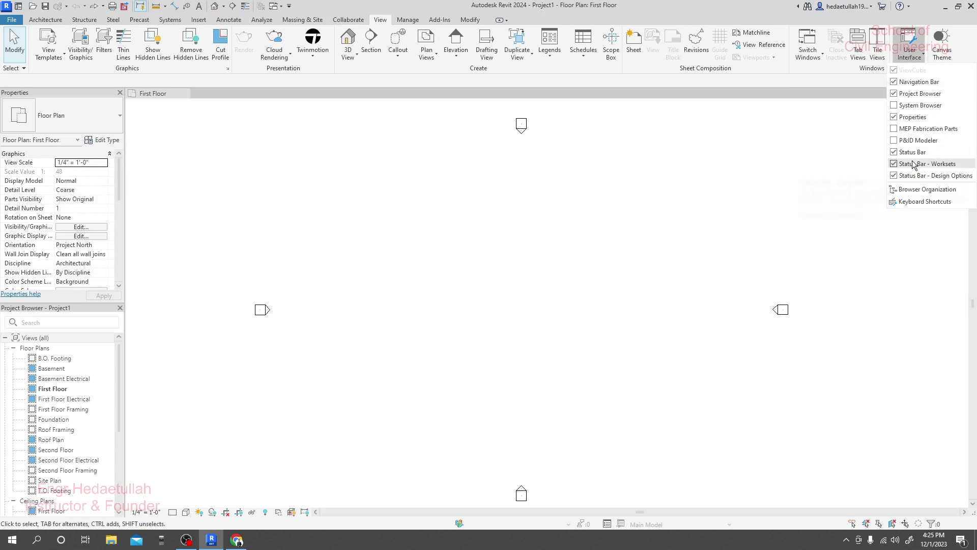
left_click(895, 154)
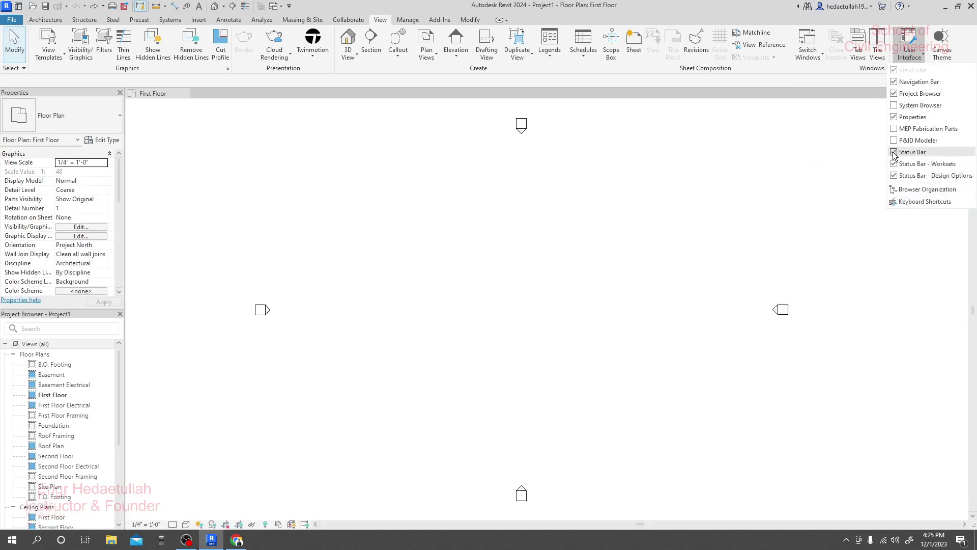
left_click(895, 154)
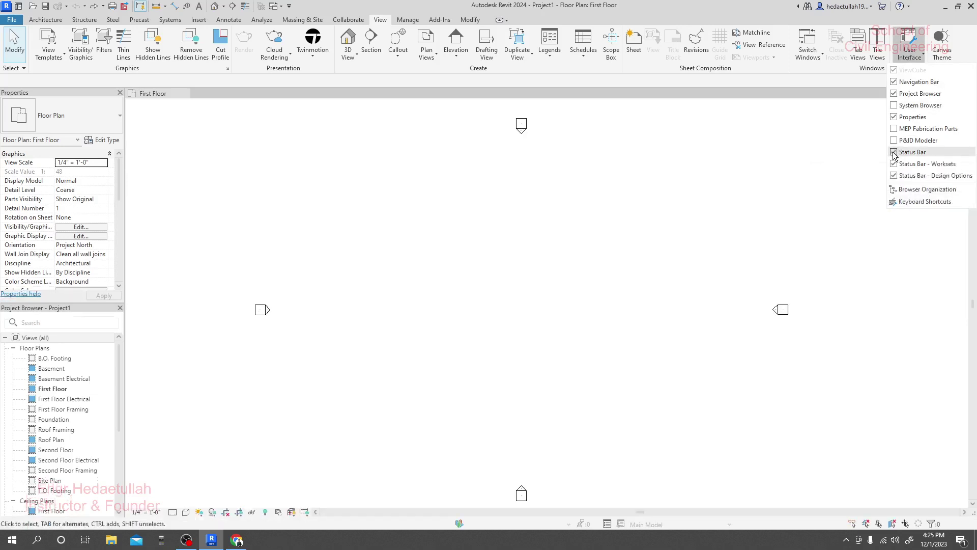
left_click(895, 153)
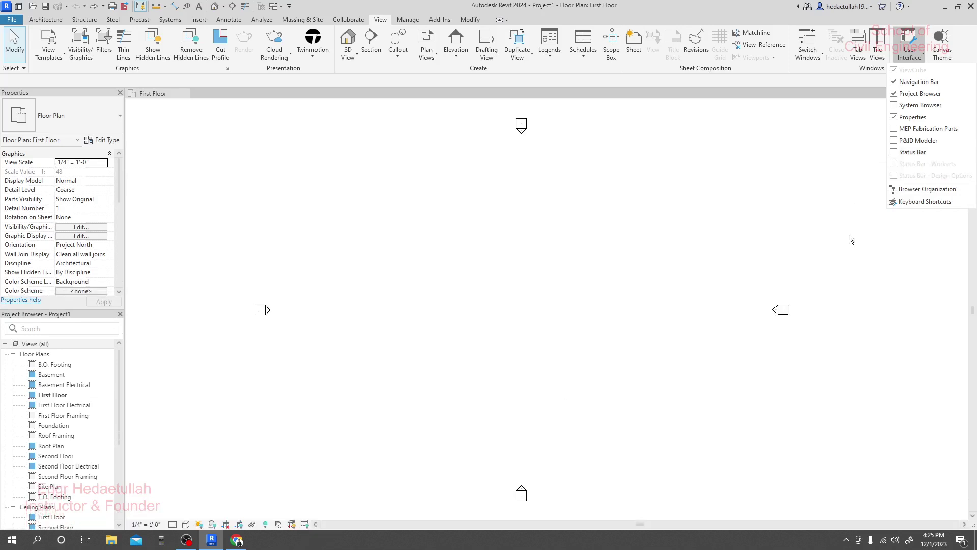
left_click(895, 153)
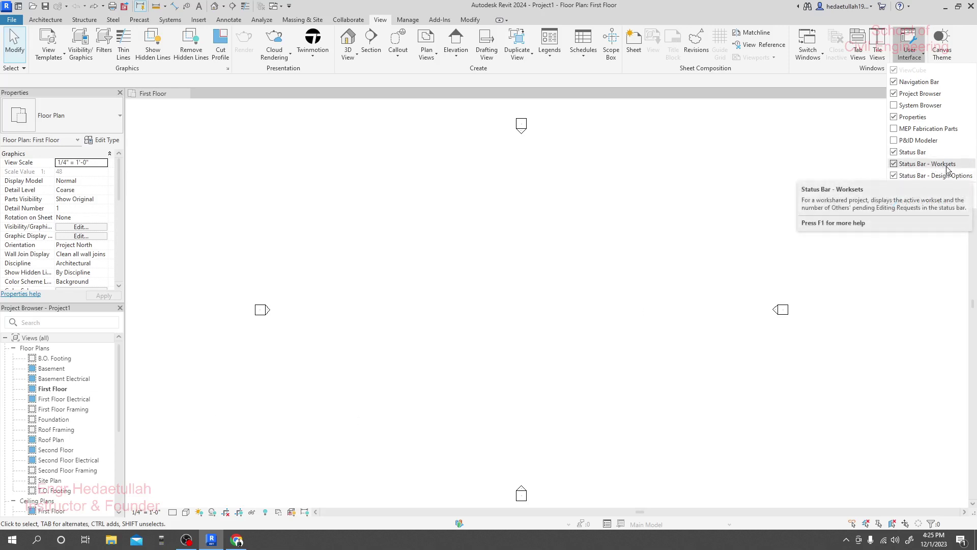
- Toggle the status bar's Worksets and Design Options displays off and back on
left_click(894, 164)
left_click(894, 165)
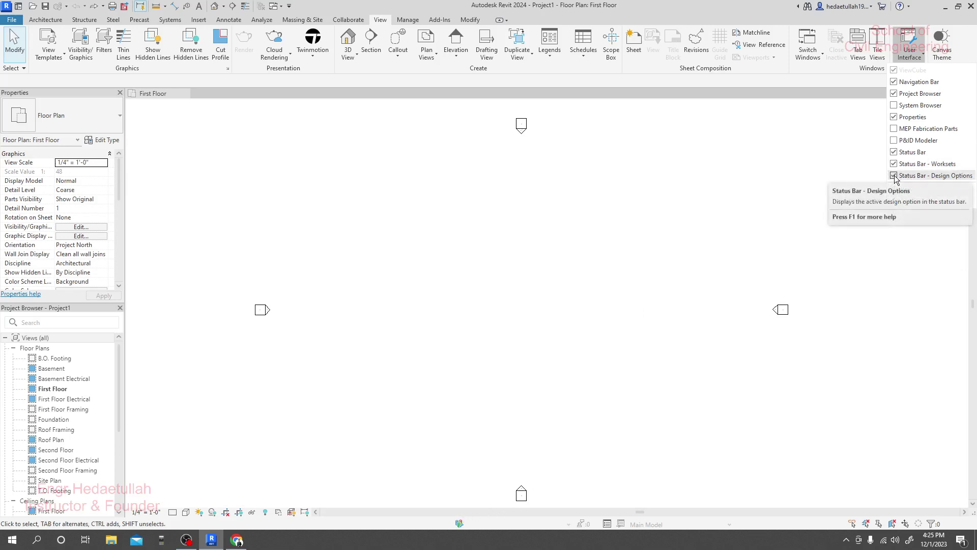
left_click(895, 176)
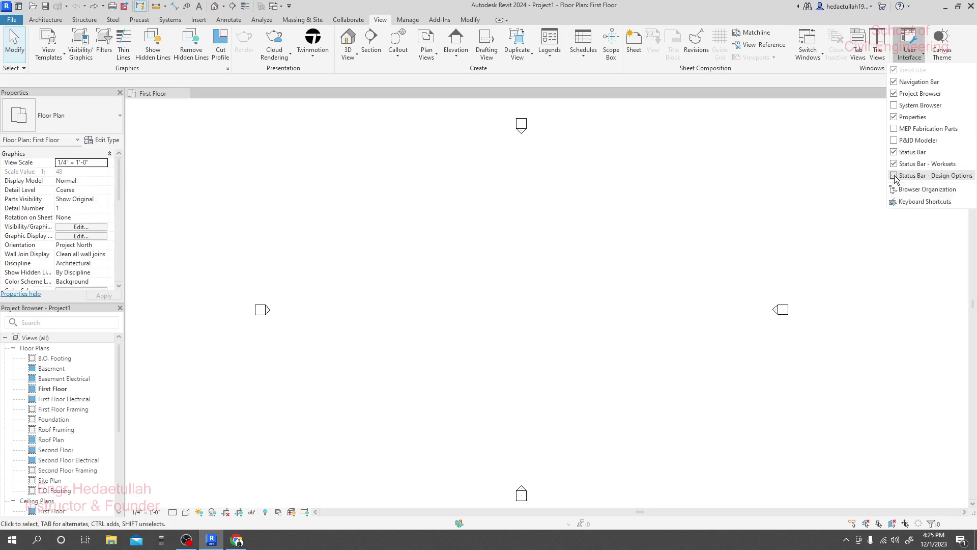
left_click(894, 175)
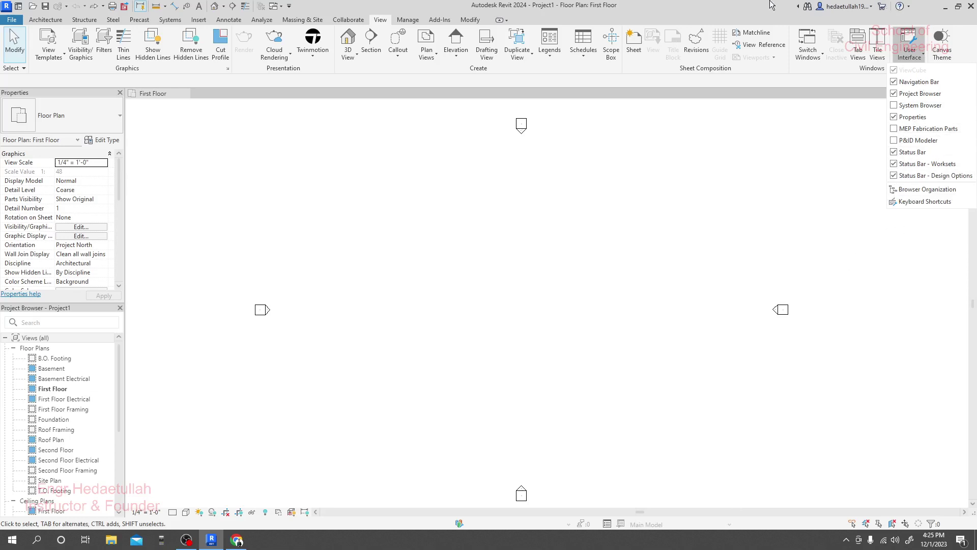
left_click(732, 5)
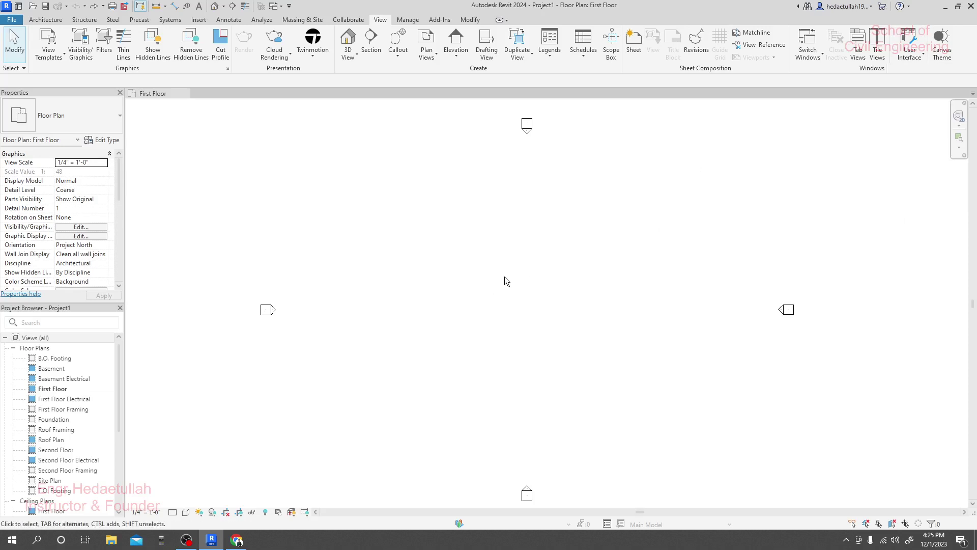
middle_click_drag(505, 277, 498, 268)
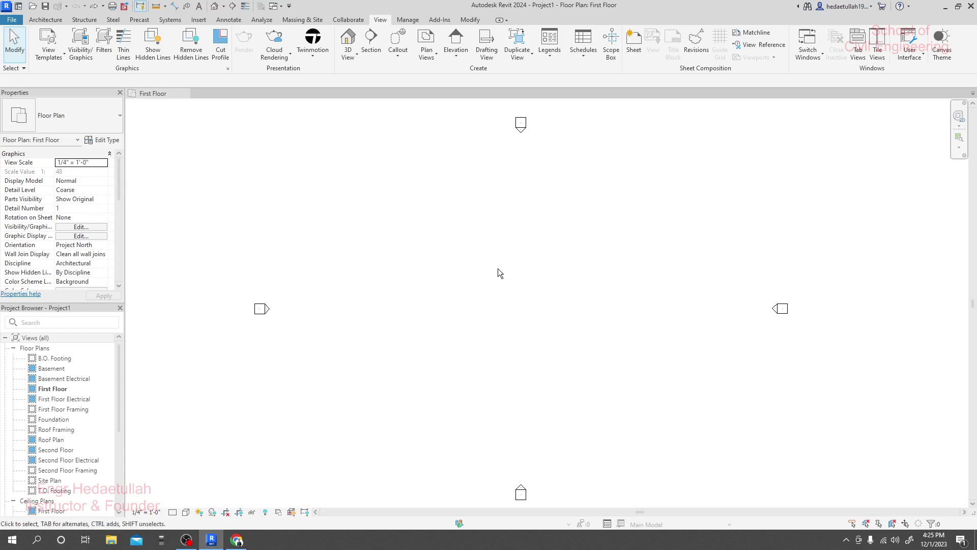